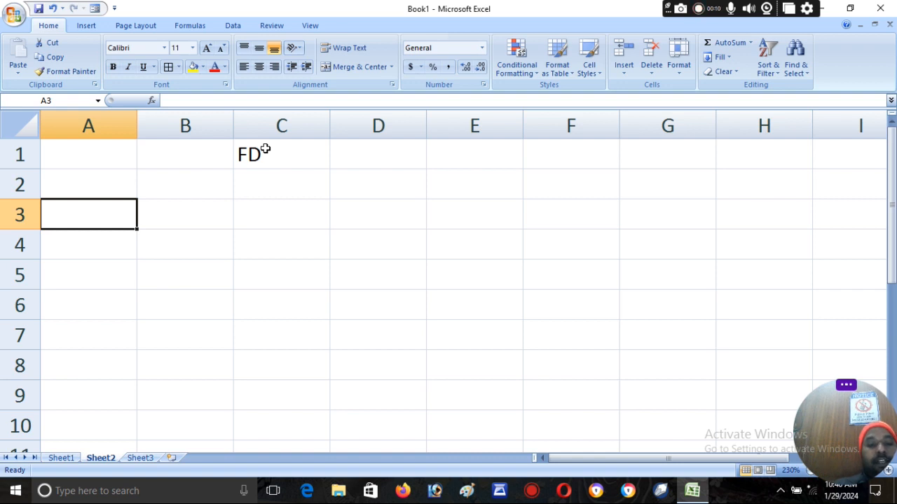
- Enter the label "NAME..." followed by the customer's name in A3, and "INT... 6.5%" in D3
text(NAME...)
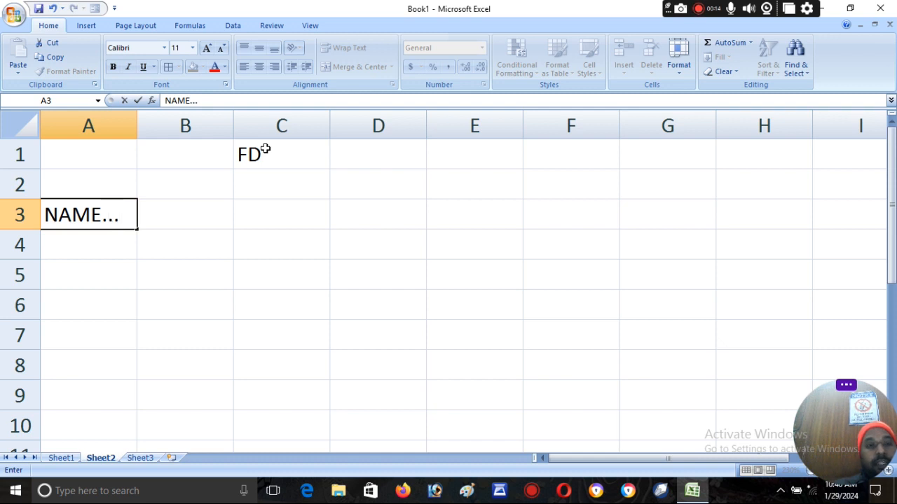
text( ANJALI)
key(Tab)
key(Tab)
key(Tab)
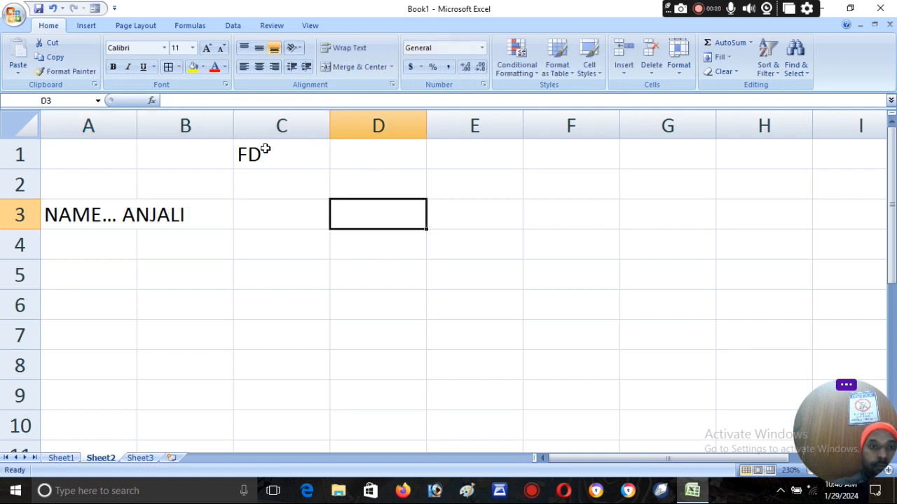
text(INT...)
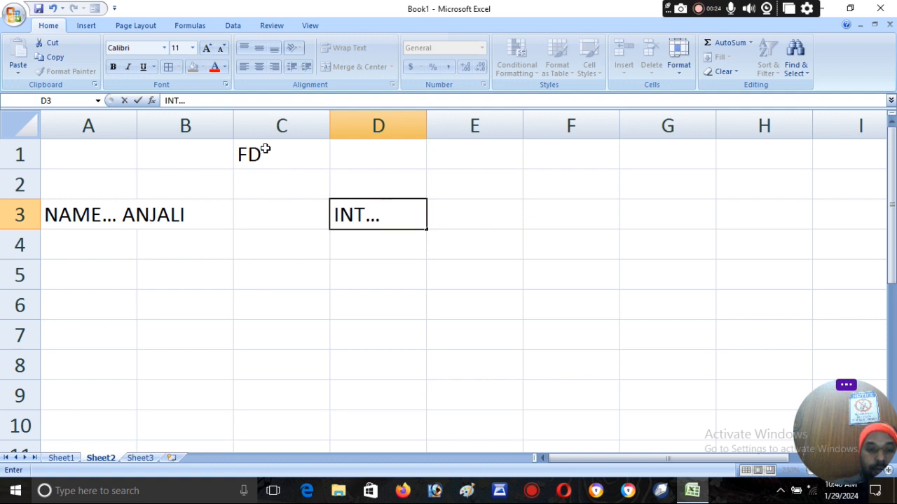
text( 6.5%)
key(Return)
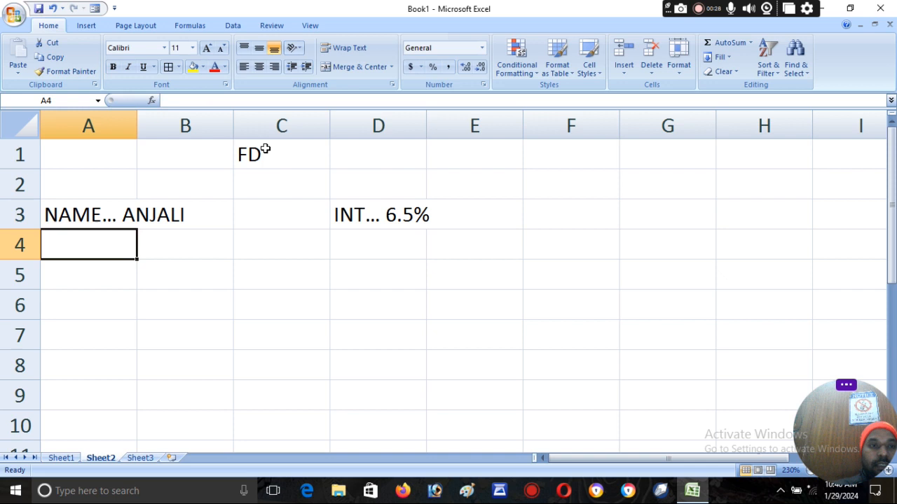
- Enter "AMOUNT... 200000" in A5 and "TIME... 5Years" in D5
key(Return)
text(AMOUNT...)
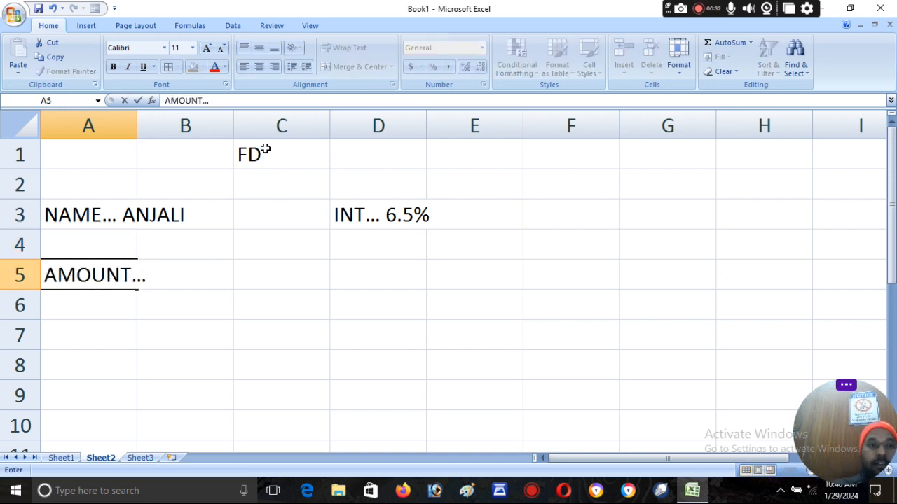
text( 200000)
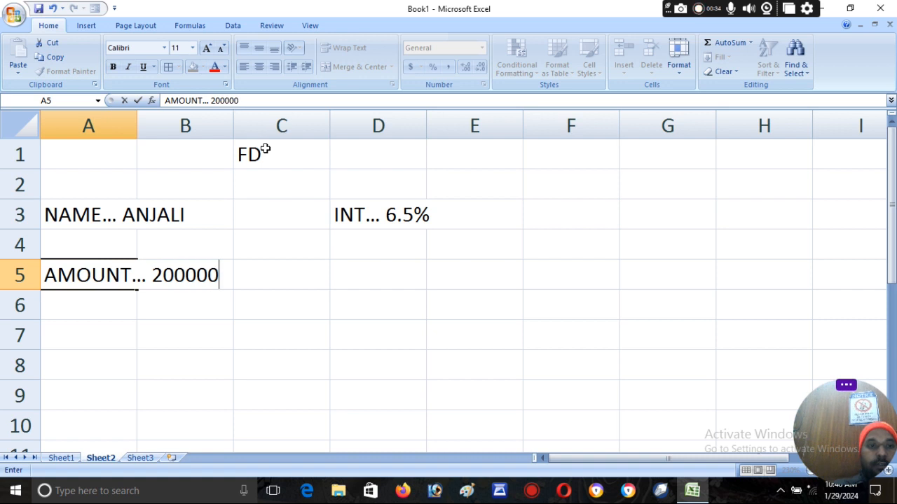
key(Right)
key(Right)
key(Right)
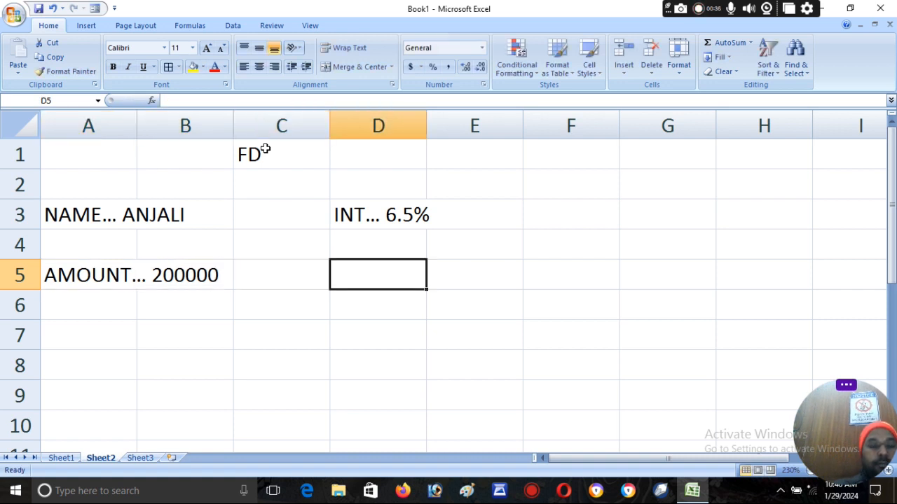
text(TIME.)
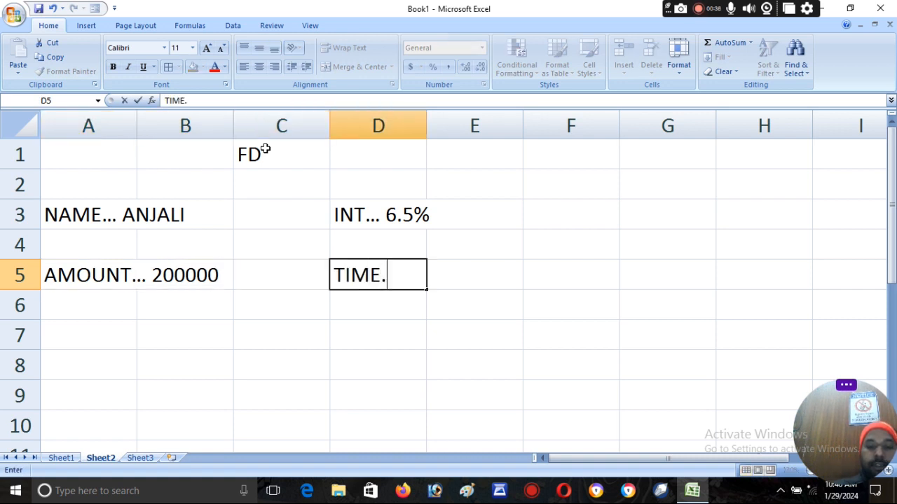
text(.. 5)
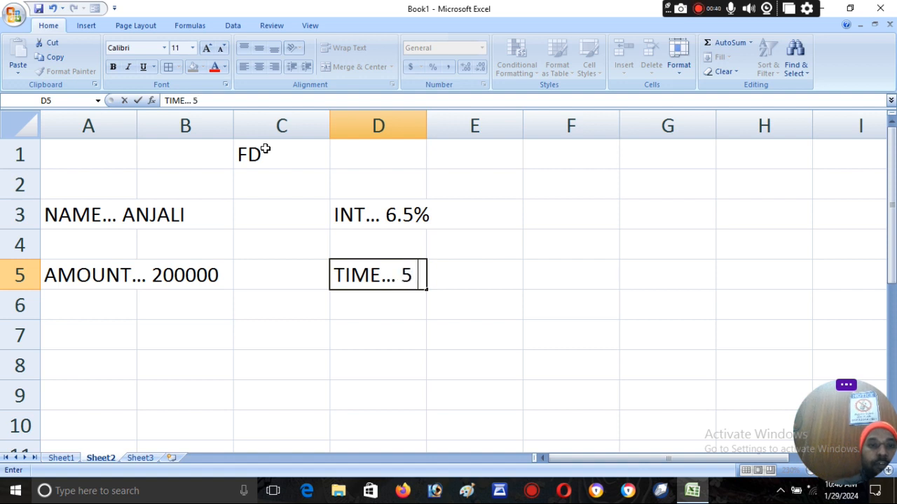
text( y)
key(BackSpace)
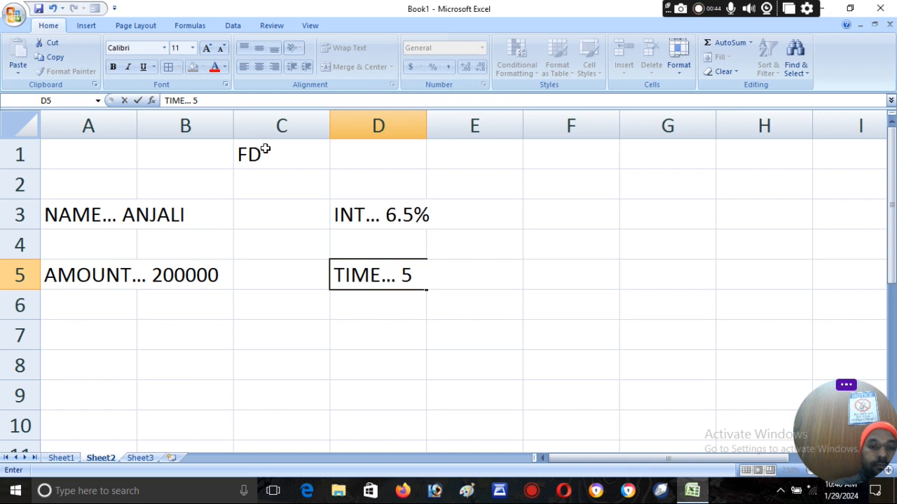
text(Years)
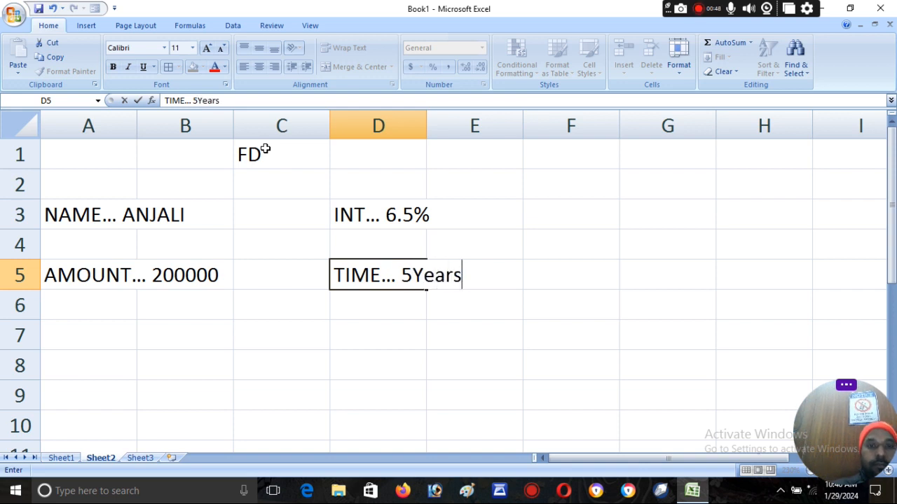
key(Return)
- Enter the column headings MONTH, AMOUNT, INT and BALANCE in cells A7 to D7
key(Return)
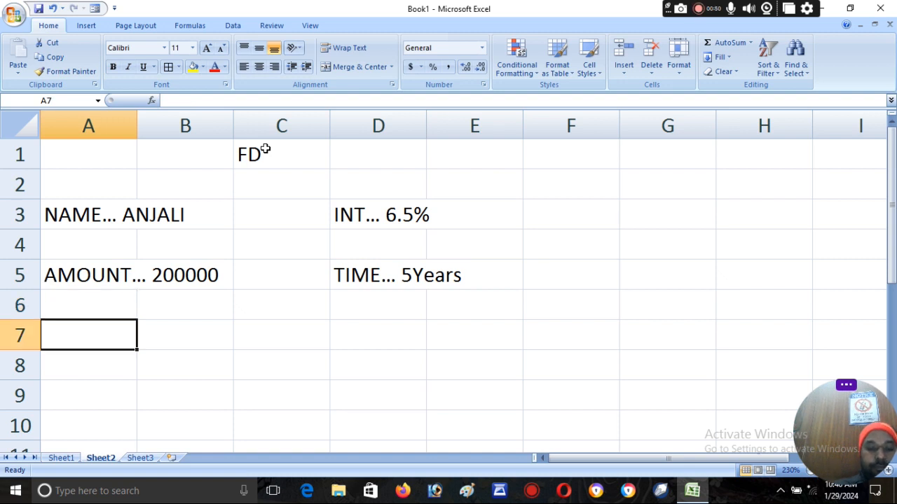
text(MONTH)
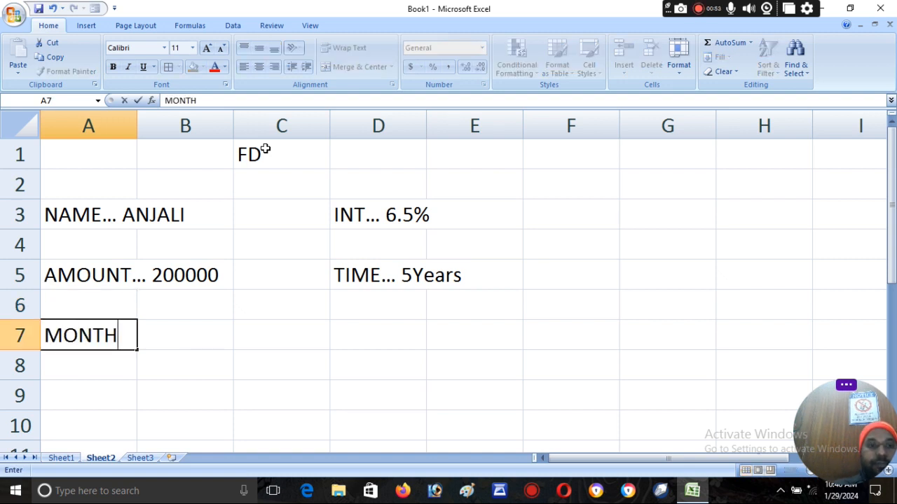
key(Tab)
text(AMOUNT)
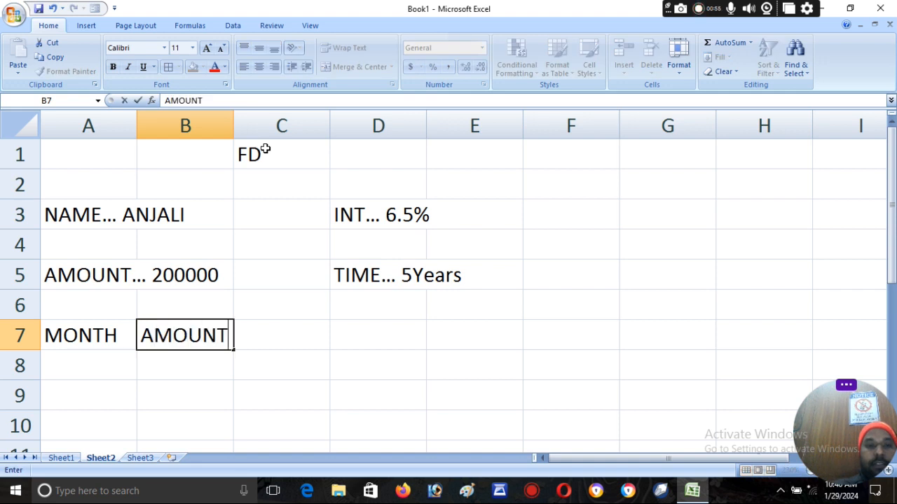
key(Tab)
text(INT)
key(Tab)
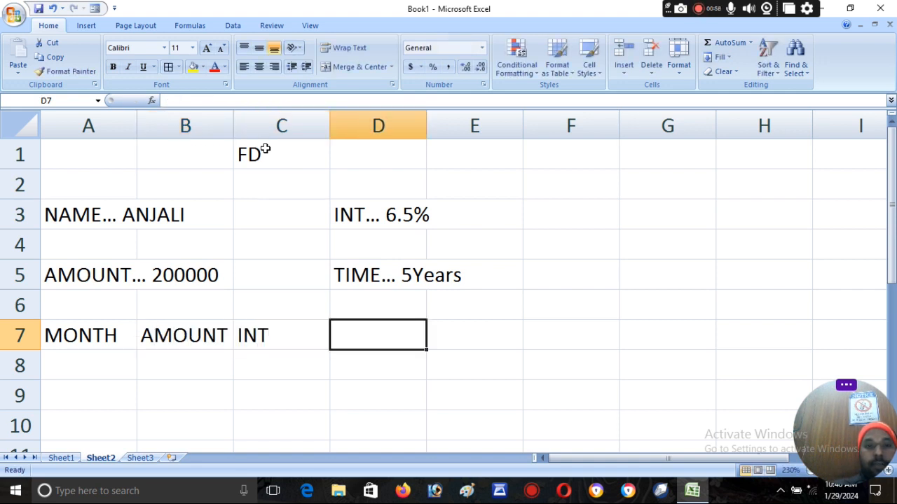
text(BALANCE)
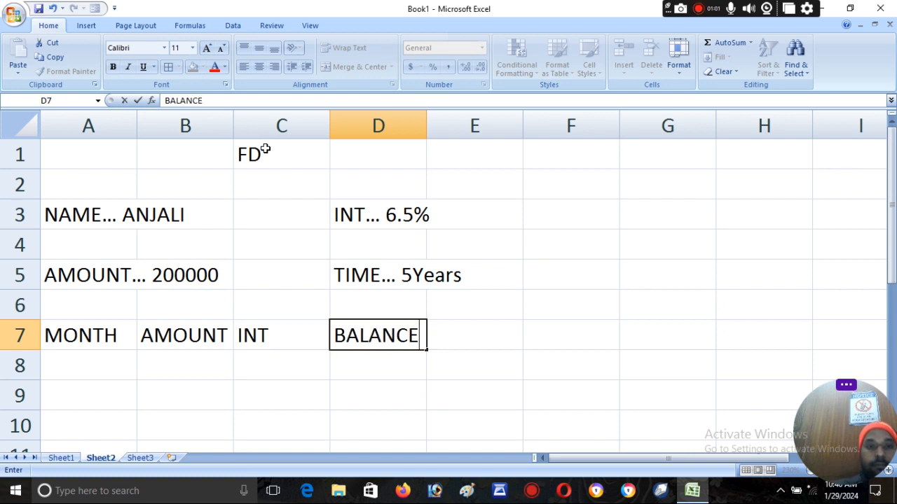
key(Return)
- Enter month 1 in A8 and the amount 200000 in B8
text(1)
key(Tab)
text(2)
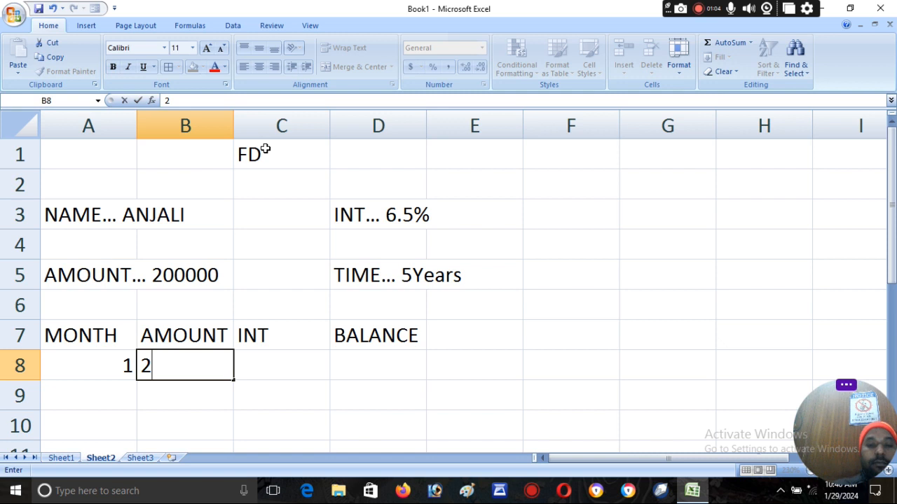
text(00000)
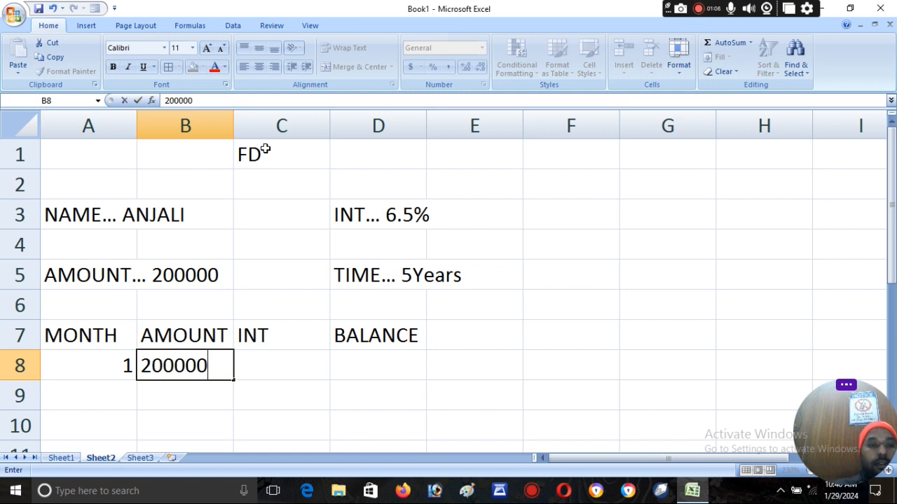
key(Tab)
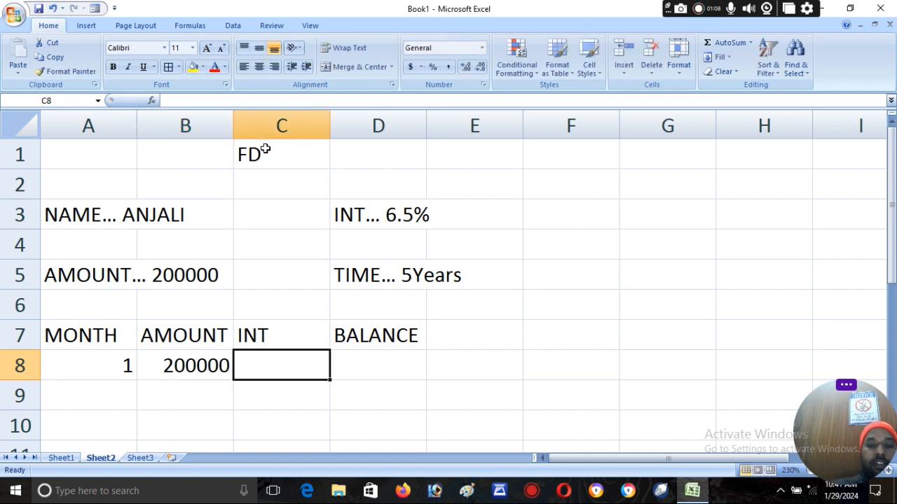
- Calculate the first month's interest in C8 with the formula =B8*6.5/1200
text(=)
click(199, 365)
text(*)
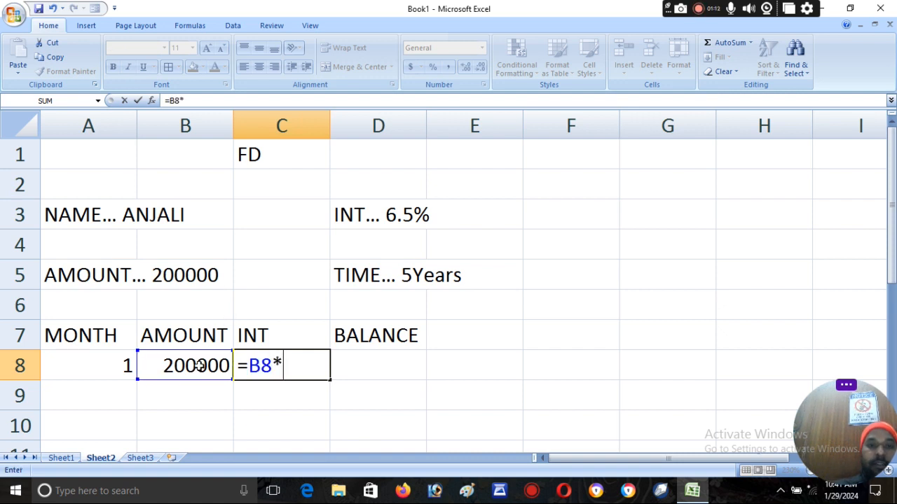
text(6.5/)
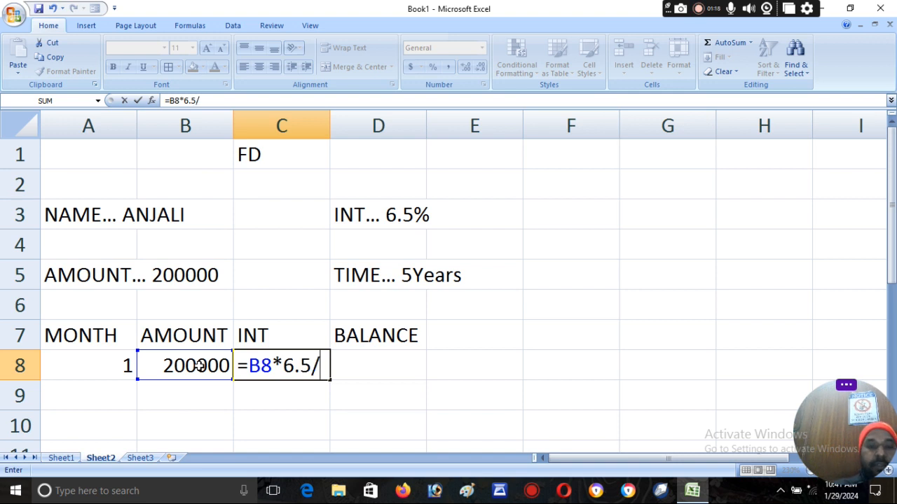
text(1)
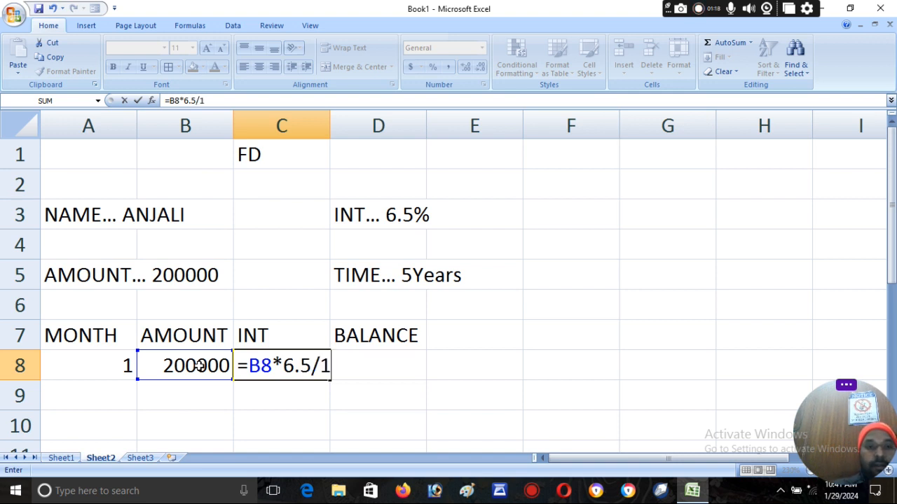
text(200)
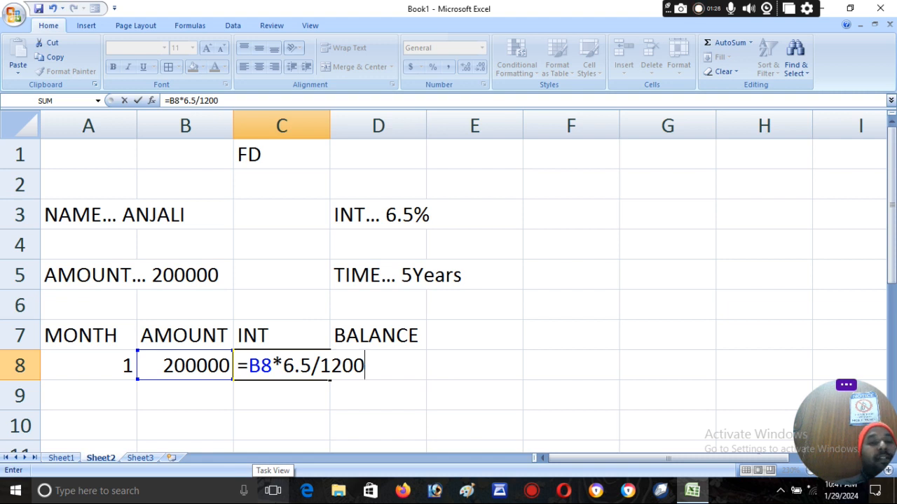
key(Return)
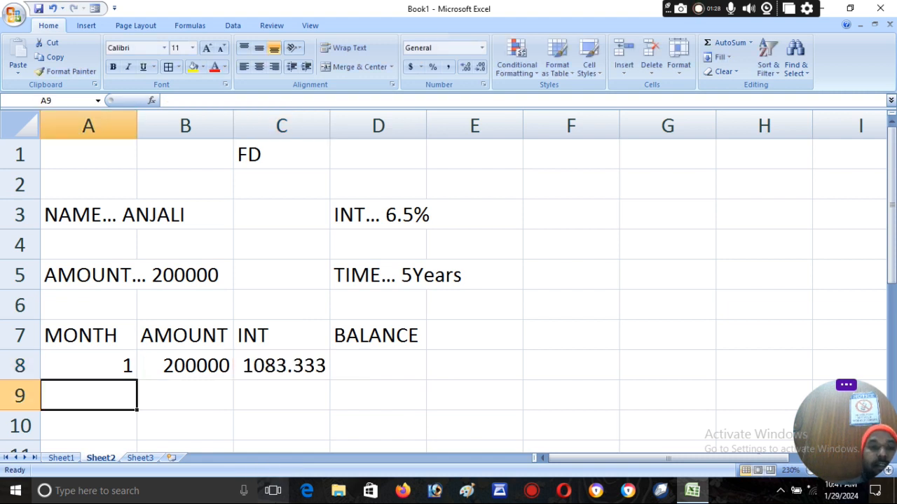
- Calculate the first month's balance in D8 with the formula =B8+C8
click(358, 370)
text(=)
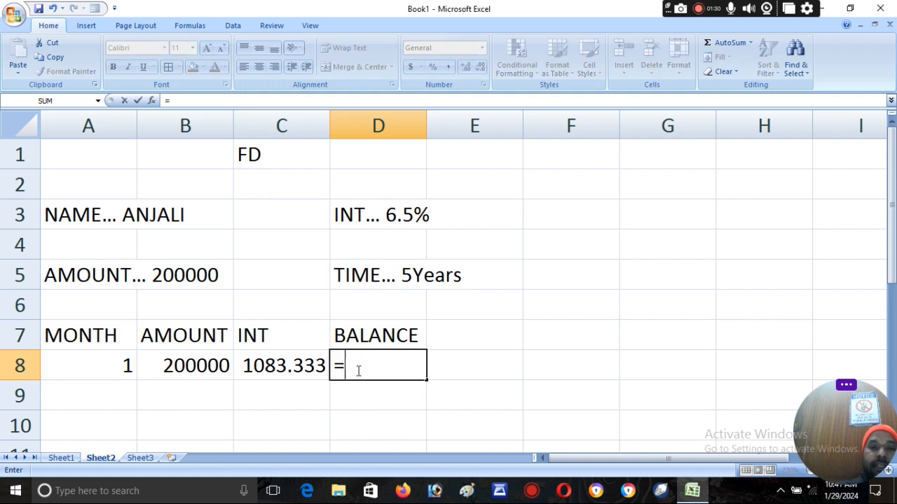
click(203, 361)
text(+)
click(293, 363)
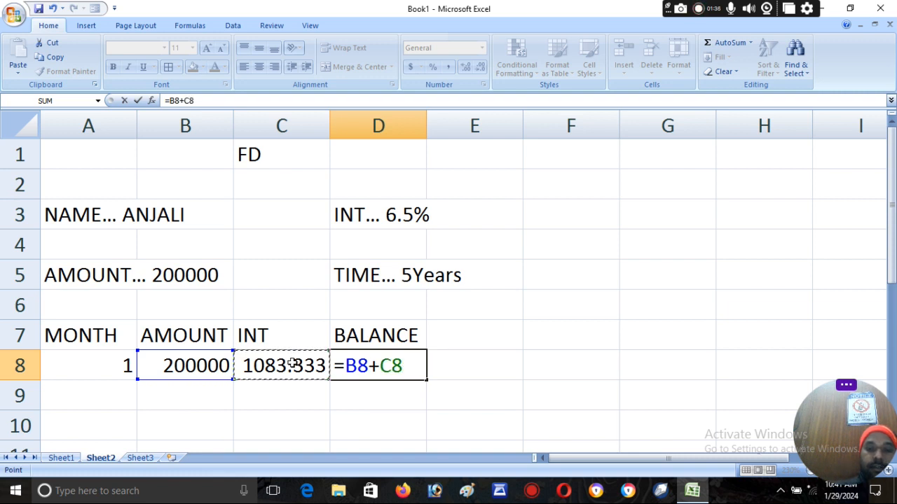
key(Return)
- Enter the formula =A8+1 in A9 for the second month's number
click(135, 387)
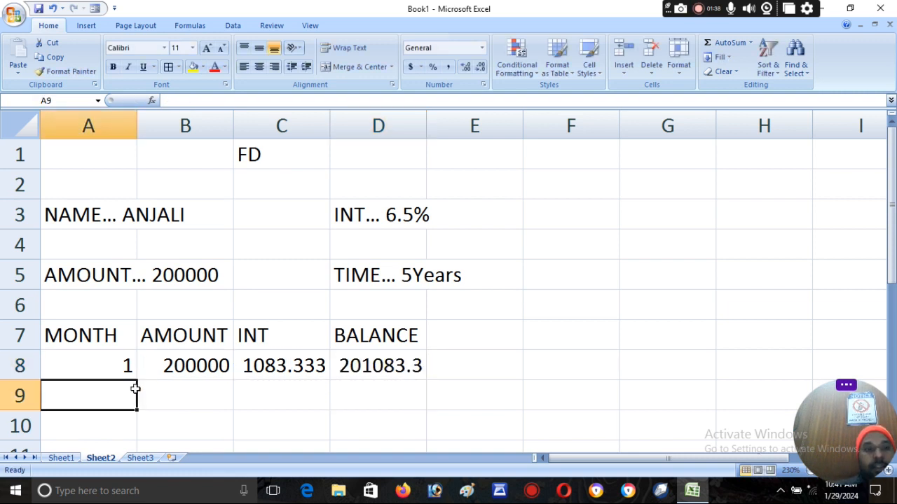
text(=)
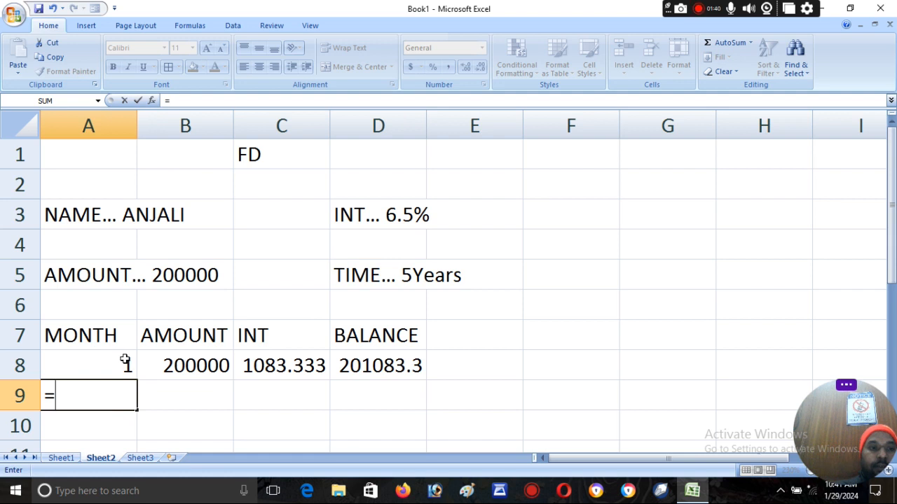
click(120, 362)
text(+1)
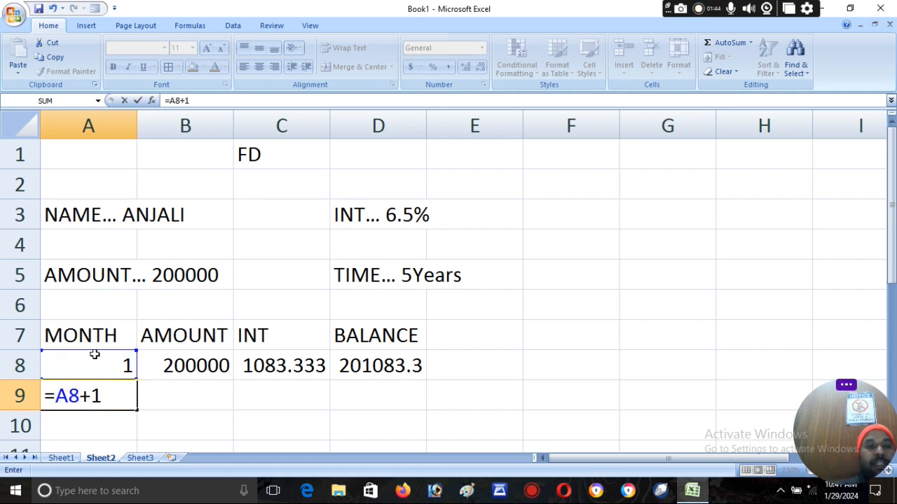
key(Return)
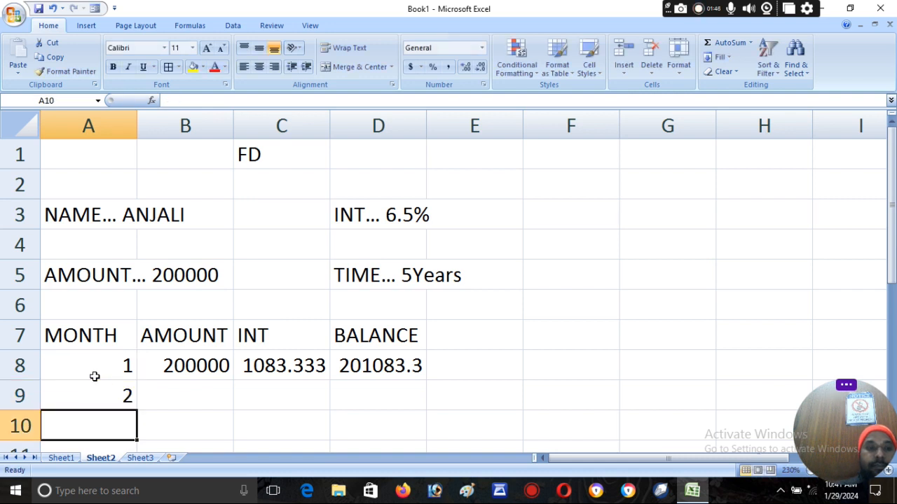
- Carry the first month's balance into the second month's amount with the formula =D8 in B9
click(158, 396)
text(=)
click(368, 362)
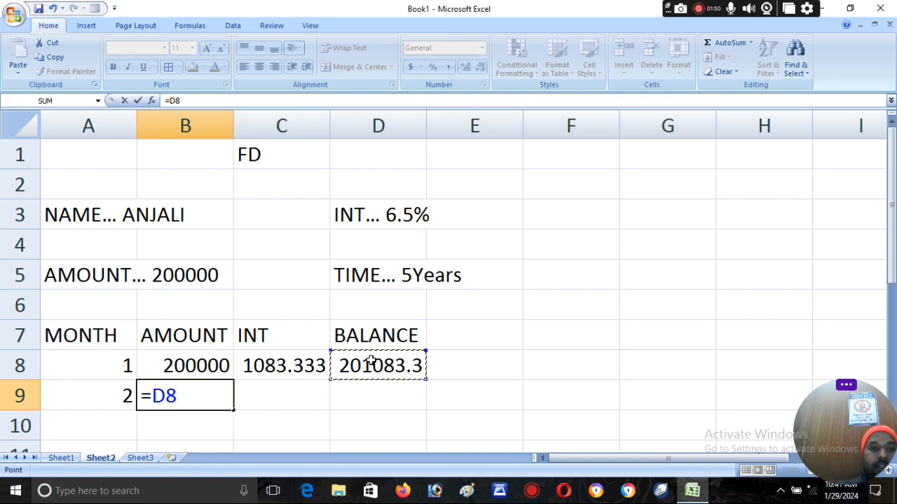
key(Return)
- Calculate the second month's interest in C9 with the formula =B9*6.5/1200
key(Up)
key(Right)
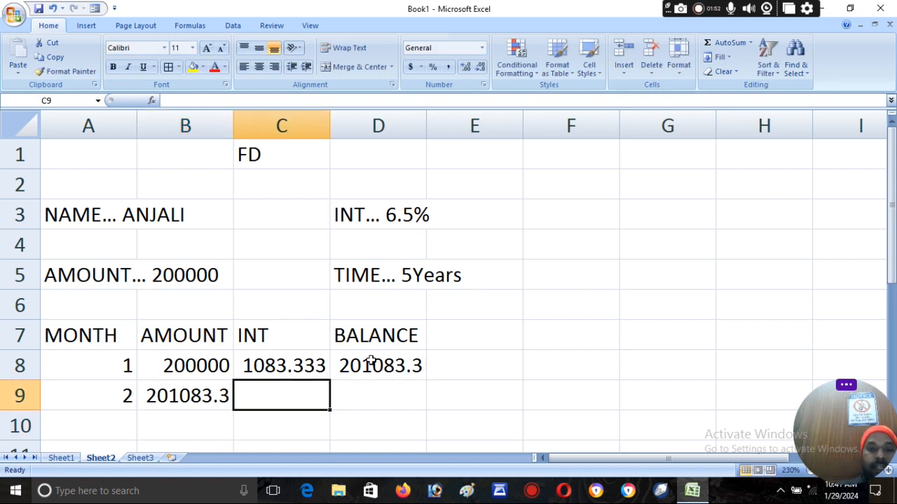
text(=)
click(199, 396)
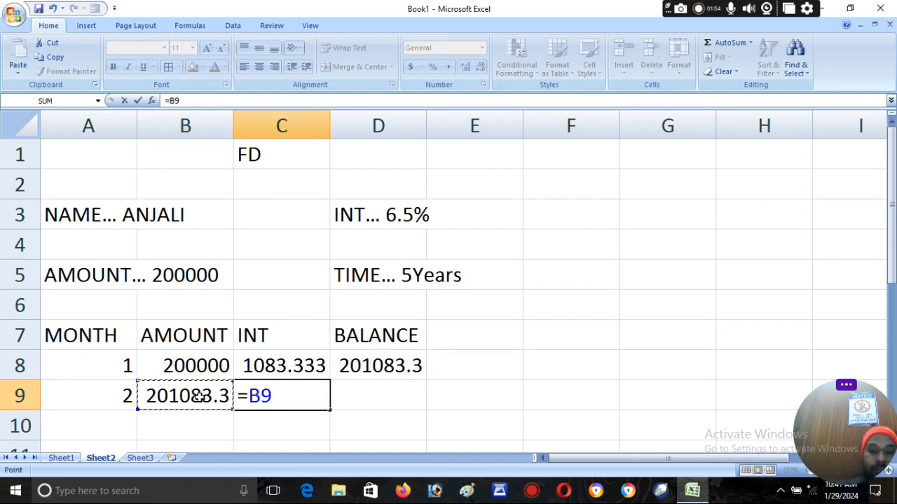
text(+)
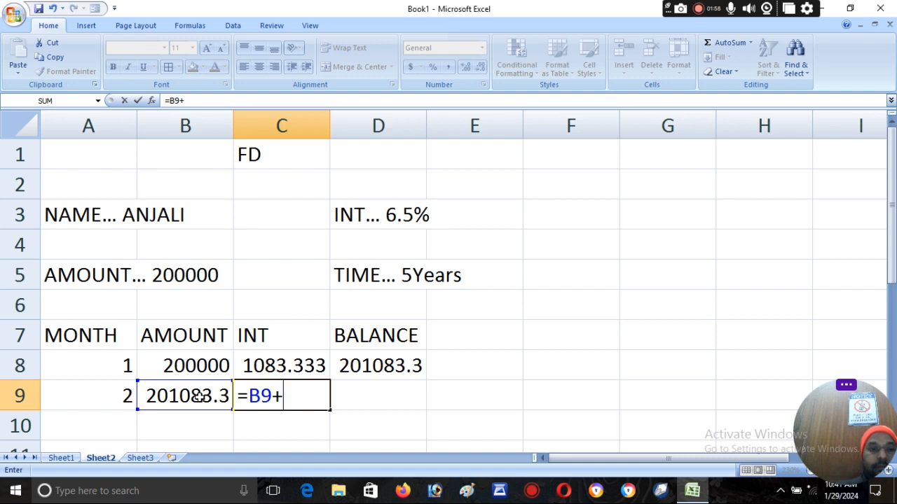
key(BackSpace)
text(*)
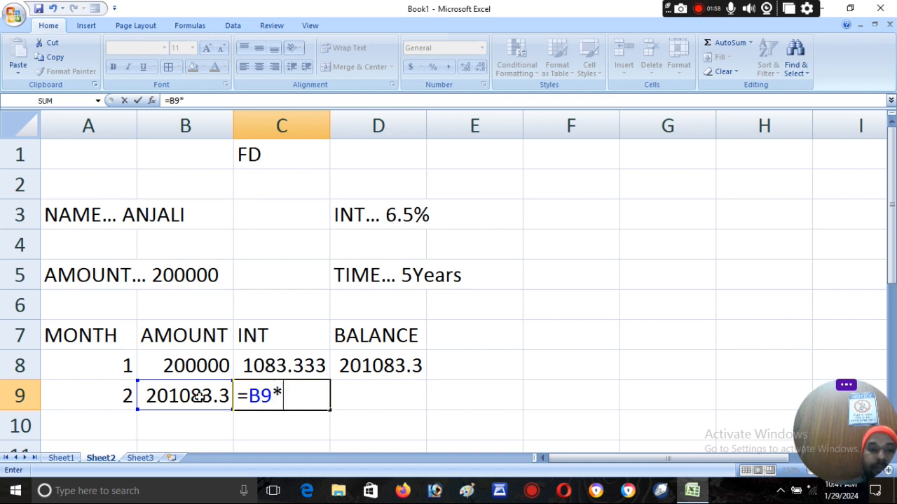
text(6.5/1200)
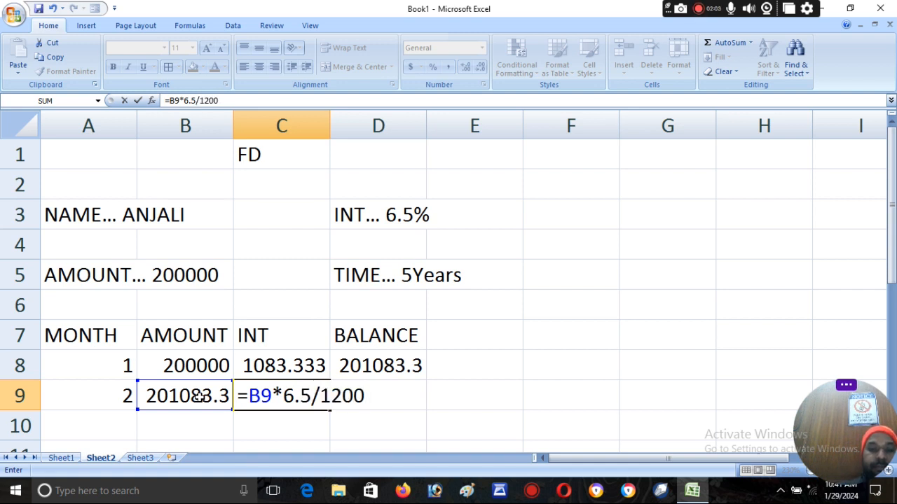
key(Return)
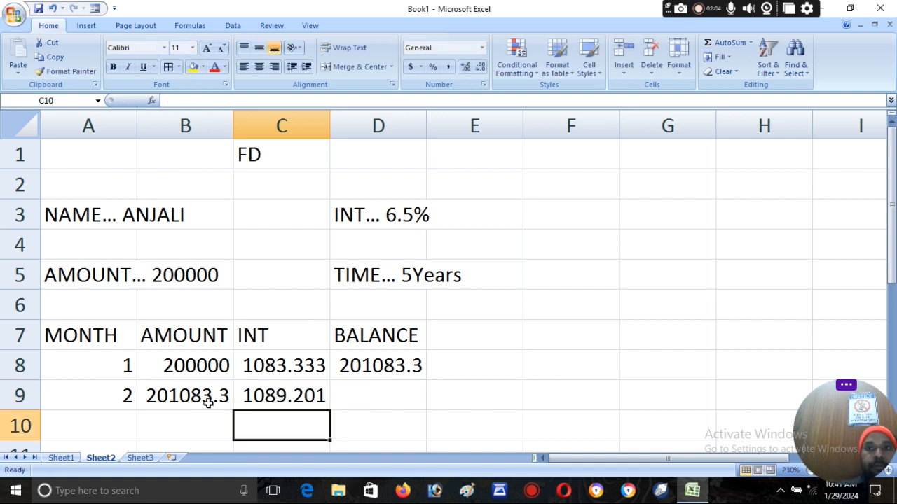
- Calculate the second month's balance in D9 with the formula =B9+C9
click(351, 401)
text(=)
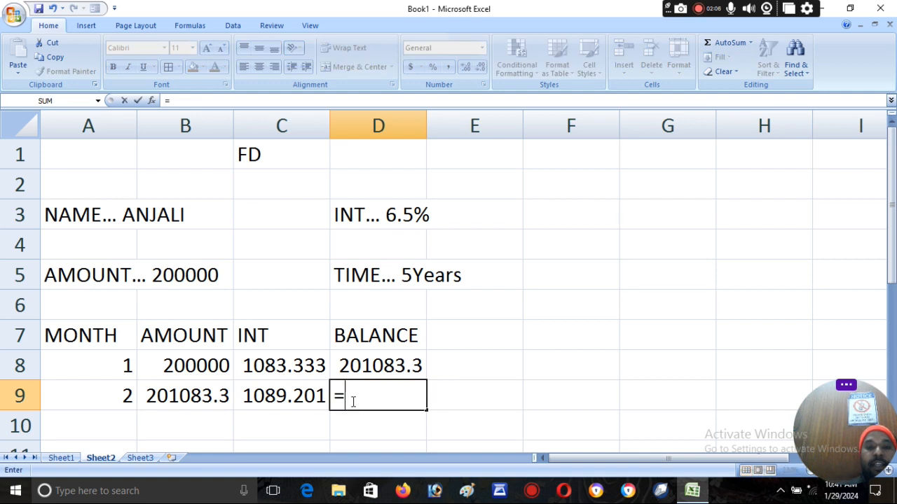
click(202, 395)
text(+)
click(258, 397)
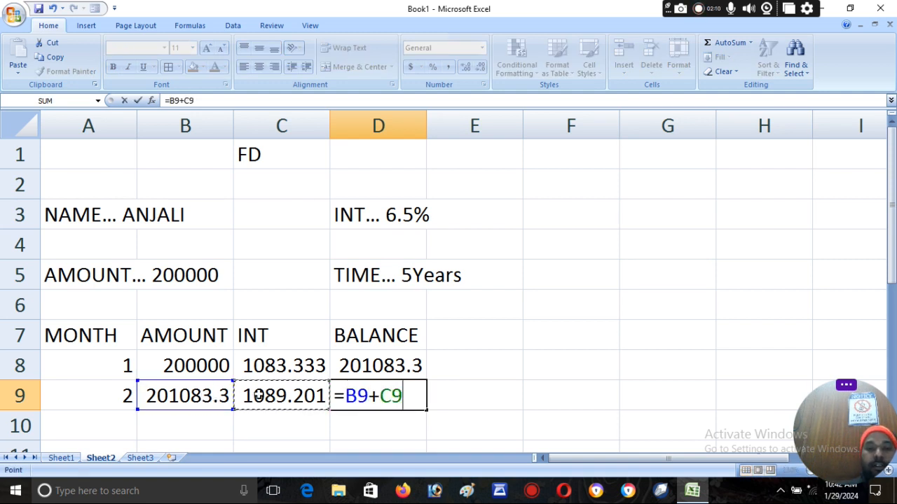
key(Return)
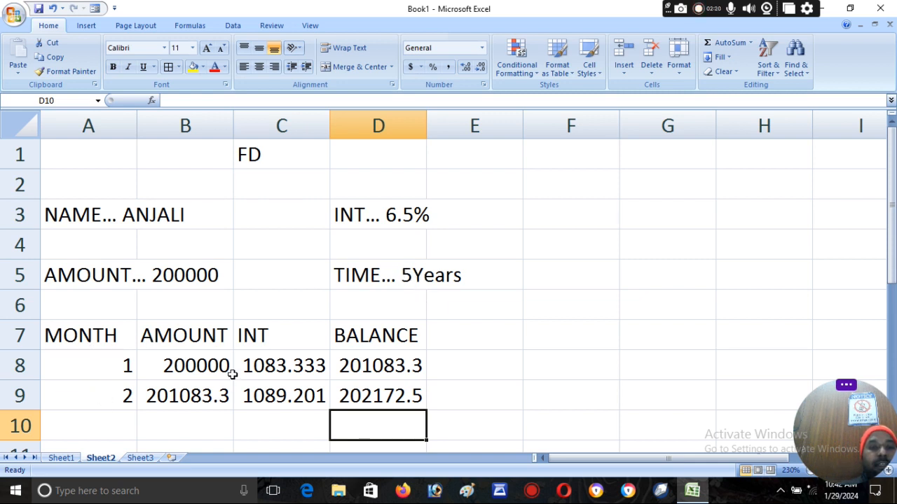
- Fill the second month's formulas in A9:D9 down to row 67 so the table covers all 60 months
drag(893, 246, 892, 256)
click(78, 340)
drag(79, 340, 427, 463)
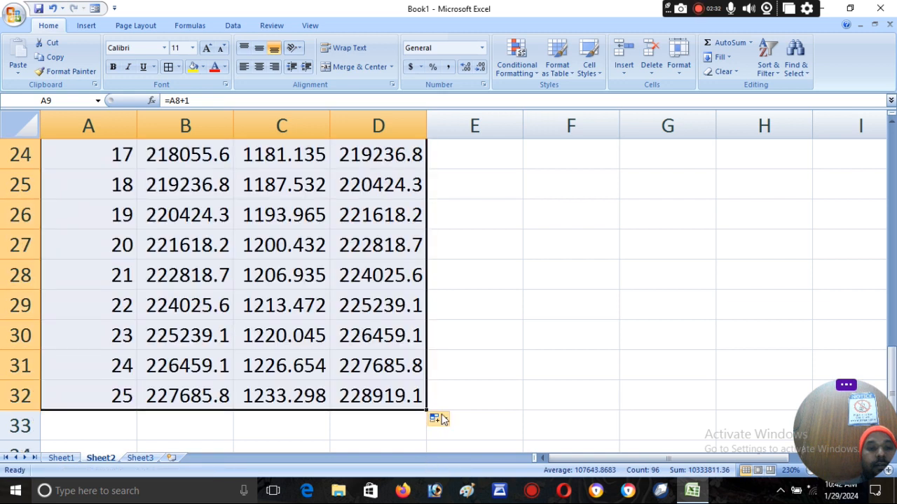
mouse_move(429, 408)
mouse_down()
mouse_move(427, 448)
mouse_move(411, 414)
mouse_move(427, 412)
mouse_move(428, 458)
mouse_move(428, 417)
mouse_move(419, 423)
mouse_move(429, 414)
mouse_move(429, 448)
mouse_move(429, 415)
mouse_up()
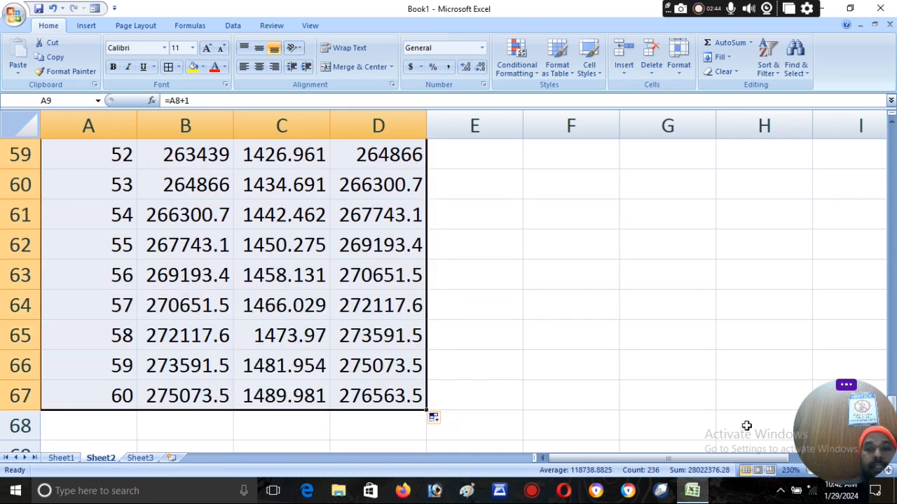
- Total the interest column in C68 with the AutoSum formula =SUM(C8:C67)
drag(427, 410, 432, 296)
click(294, 302)
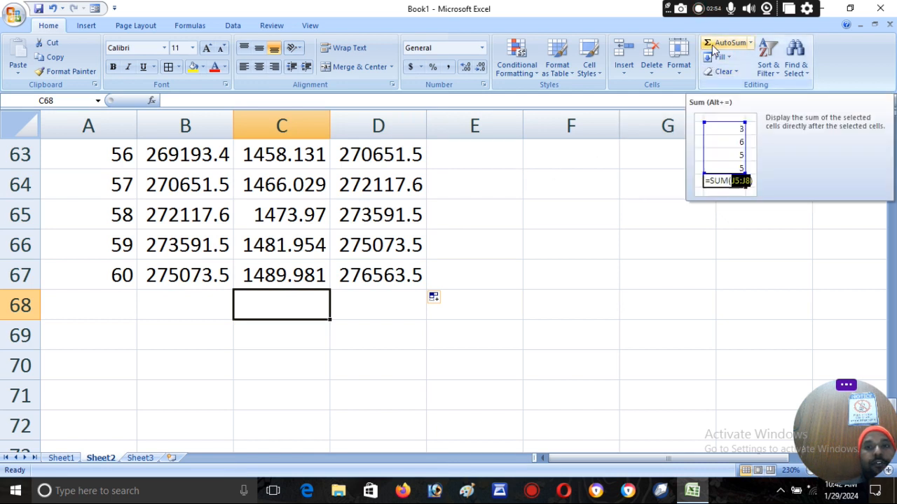
click(711, 44)
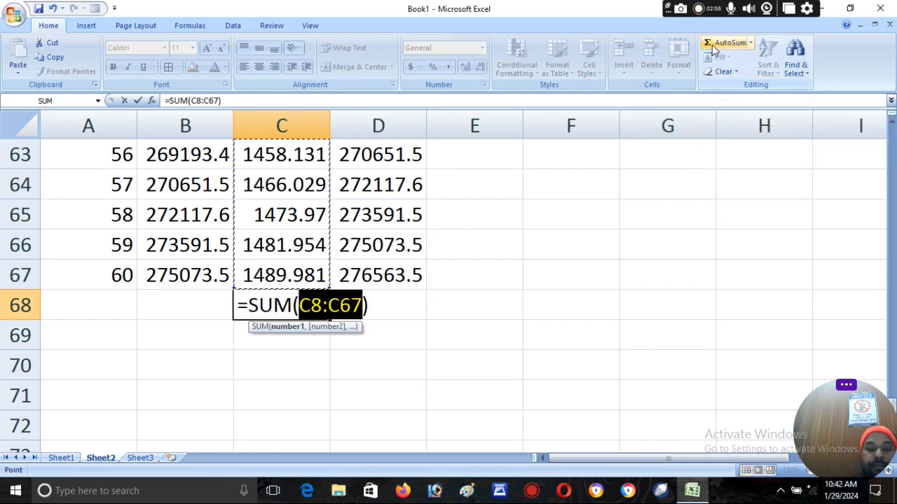
key(Return)
- Subtract the total interest from the final balance in D70 with the formula =D67-C68
click(400, 365)
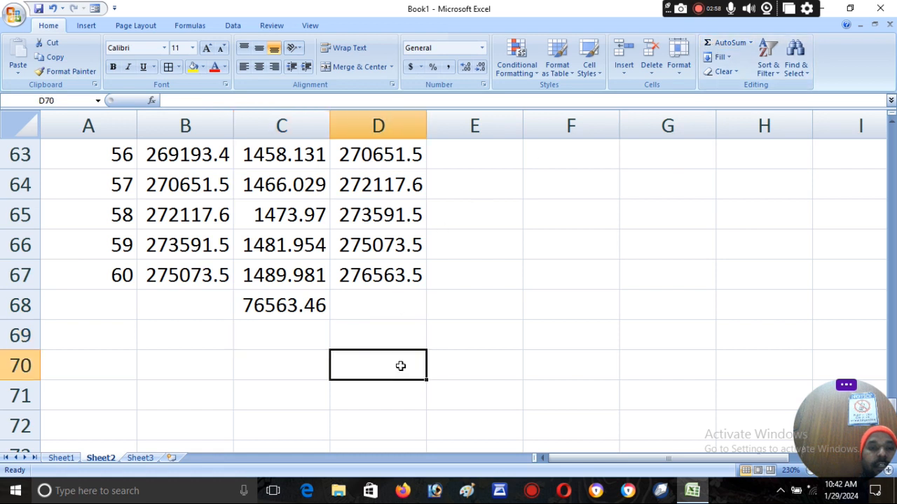
text(=)
click(389, 276)
text(-)
click(283, 298)
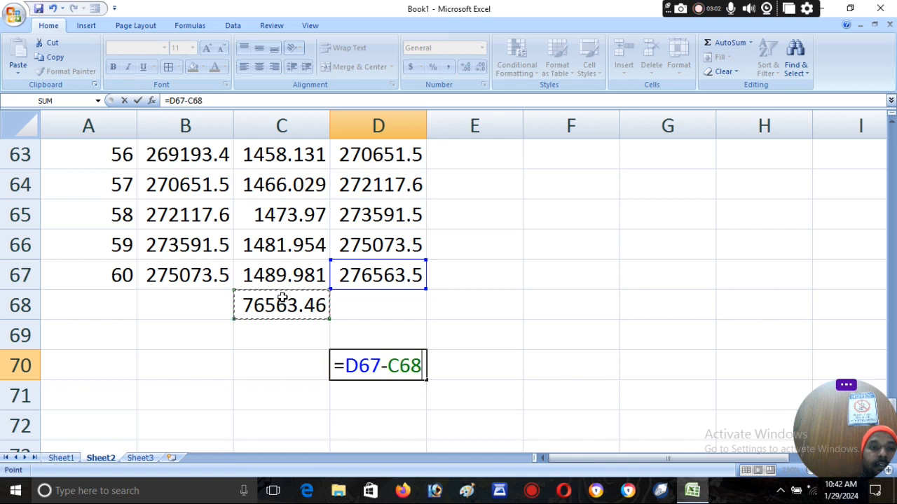
key(Return)
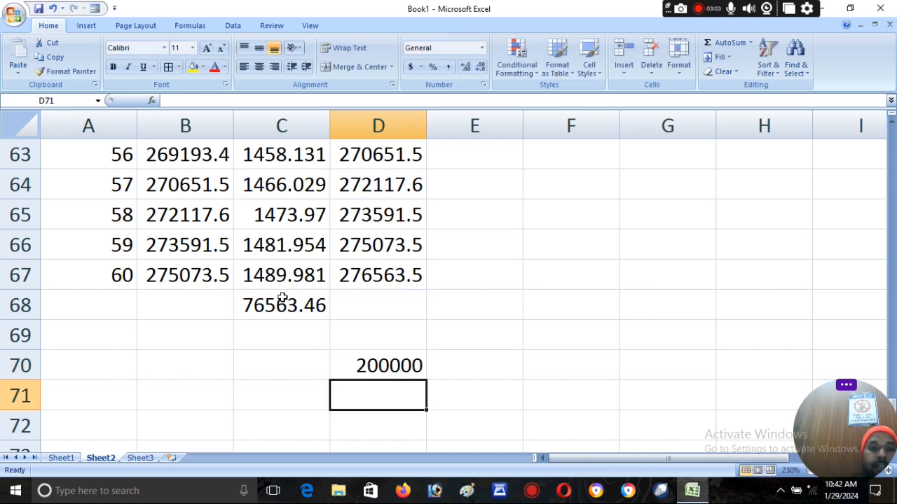
- Examine the first month's interest and balance formulas in C8 and D8 without changing them
click(377, 365)
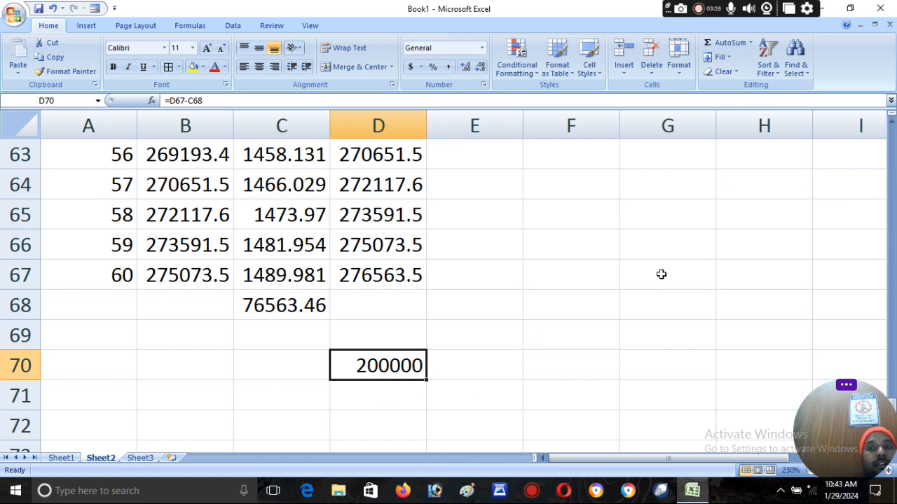
key(ctrl+Up)
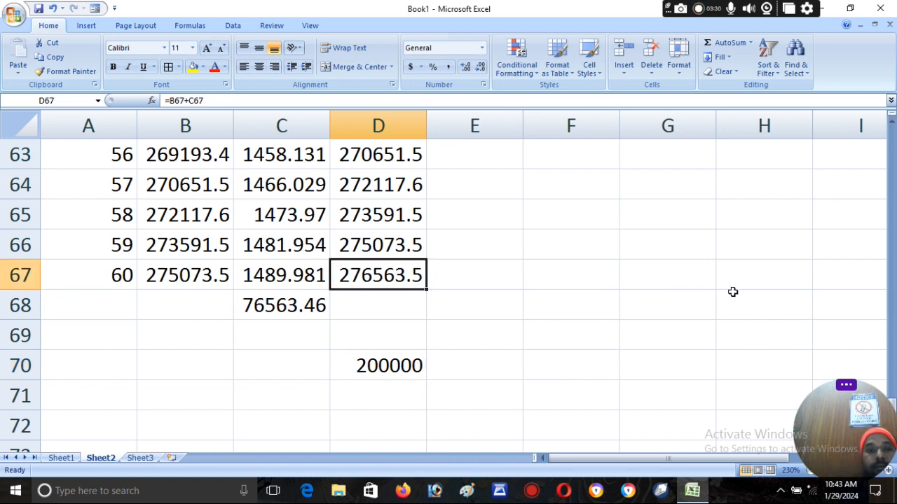
key(ctrl+Up)
key(ctrl+Up)
key(ctrl+Up)
key(ctrl+Up)
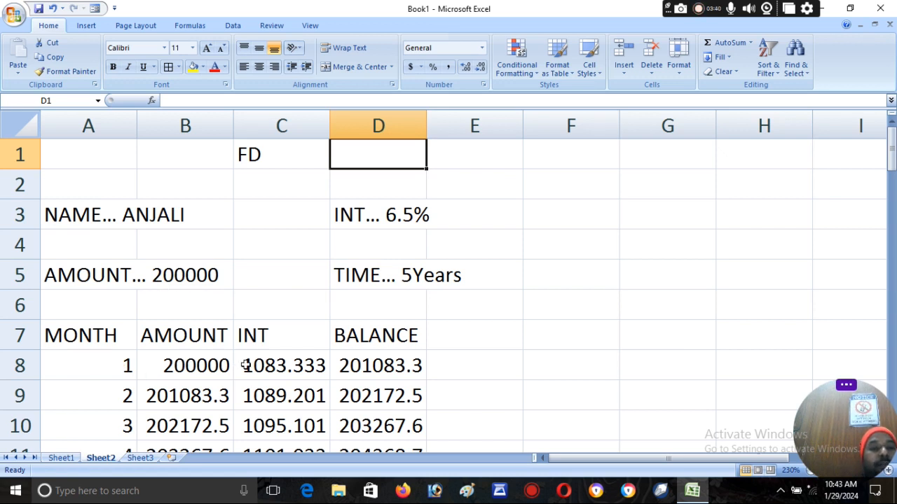
double_click(273, 365)
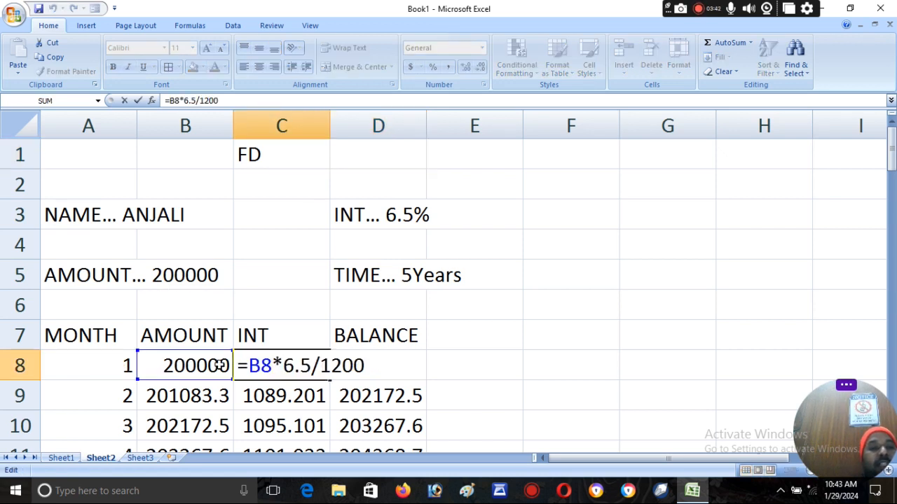
key(Return)
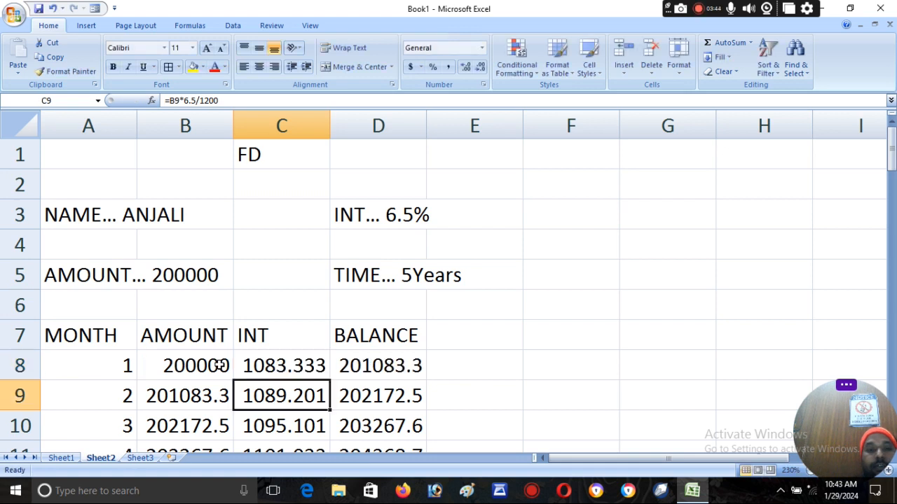
click(350, 361)
double_click(358, 365)
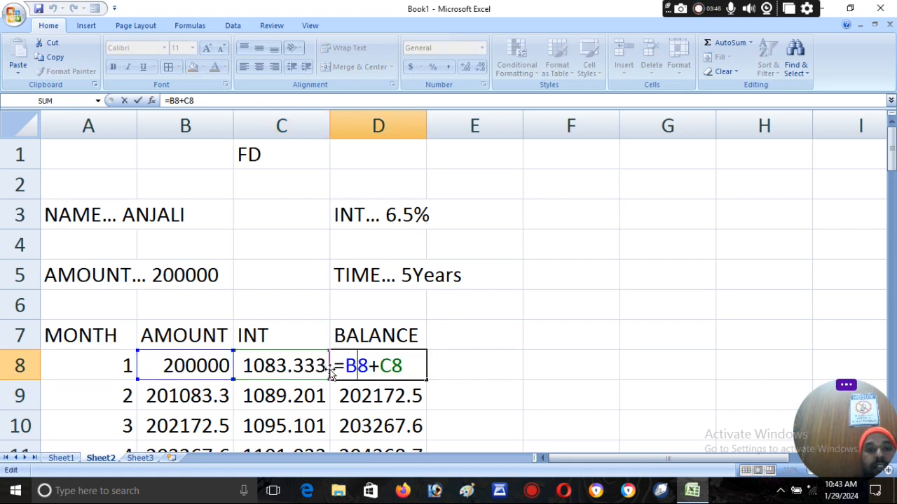
key(Return)
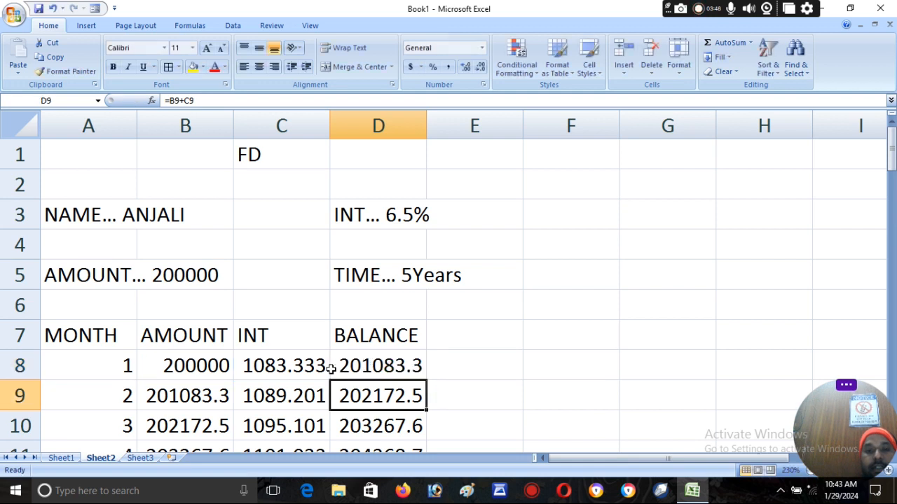
- Examine the second month's number, amount, interest and balance formulas in A9 through D9 without changing them
double_click(125, 392)
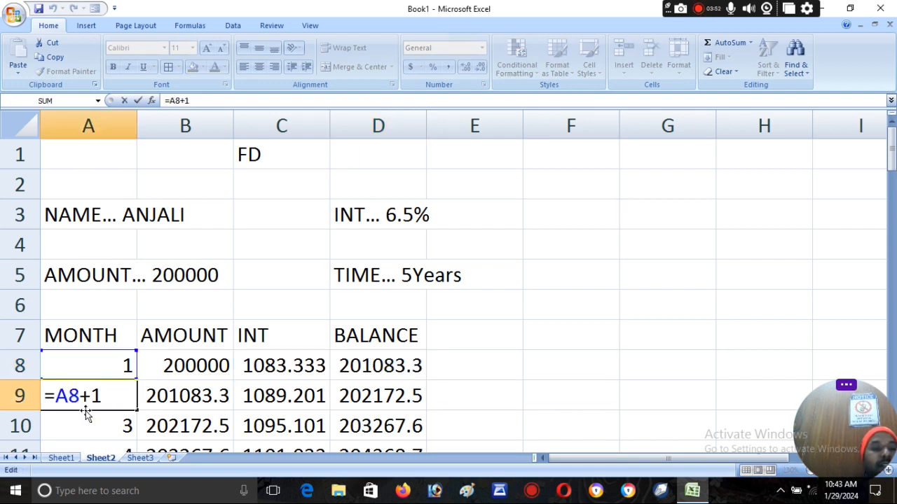
key(Return)
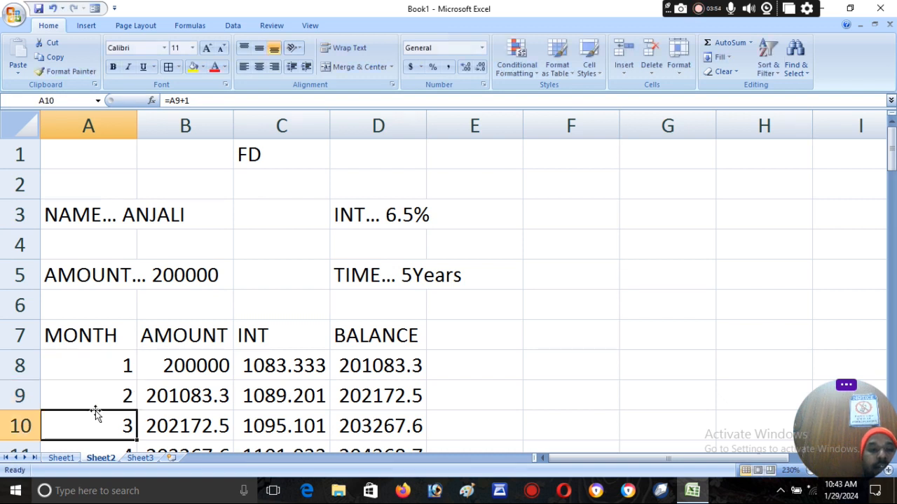
click(175, 396)
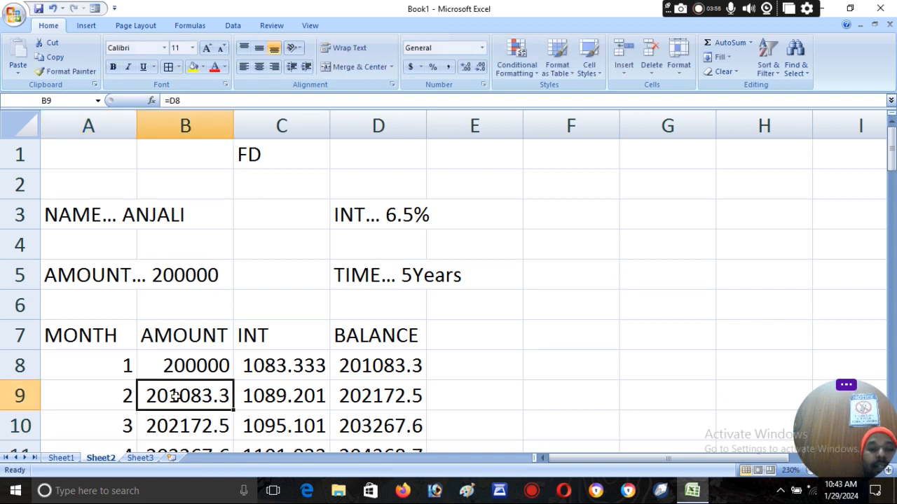
double_click(175, 396)
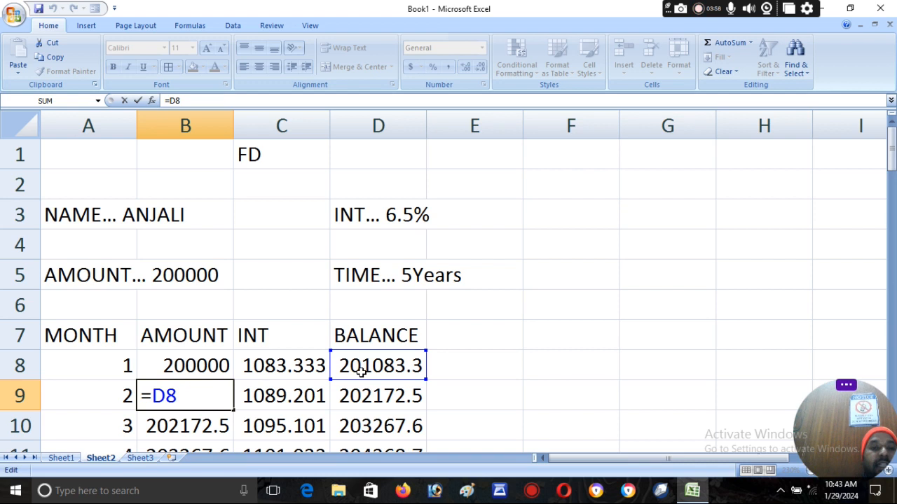
key(Return)
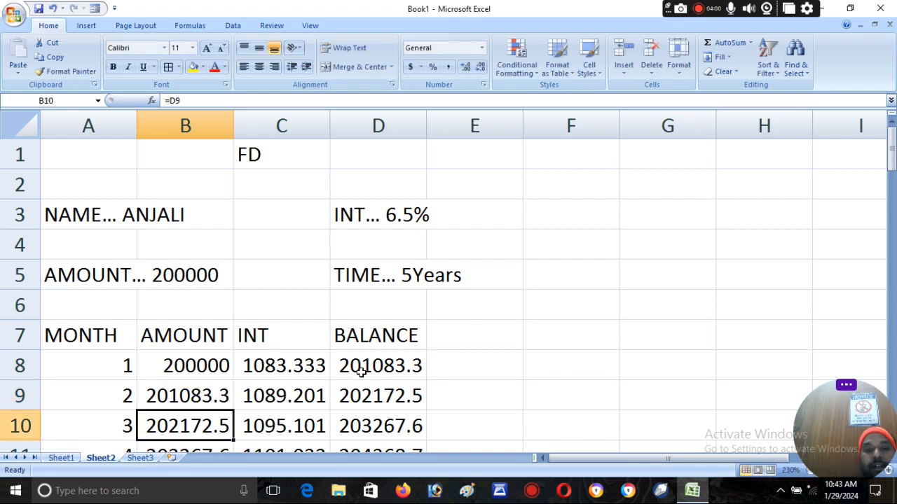
double_click(263, 399)
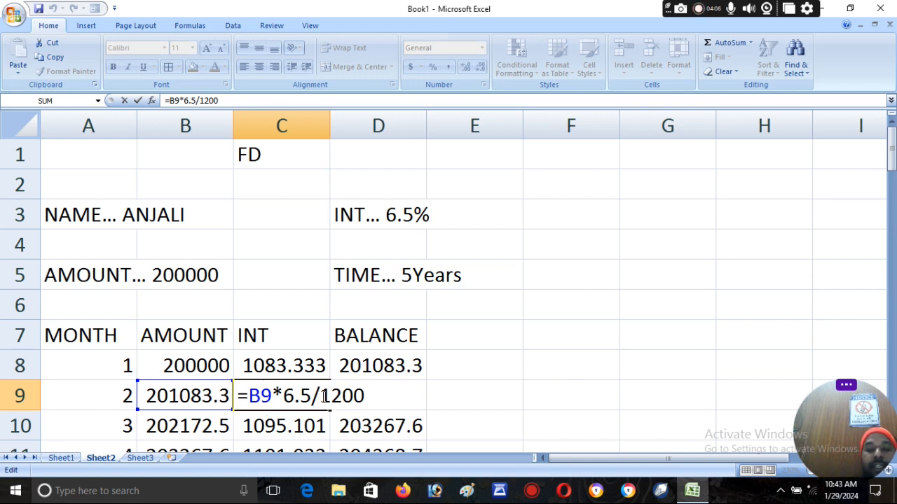
key(Return)
double_click(376, 394)
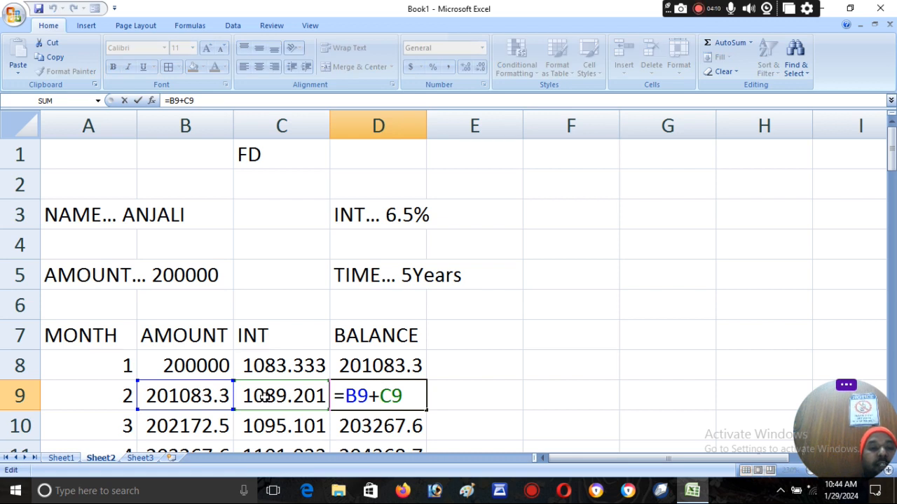
key(Return)
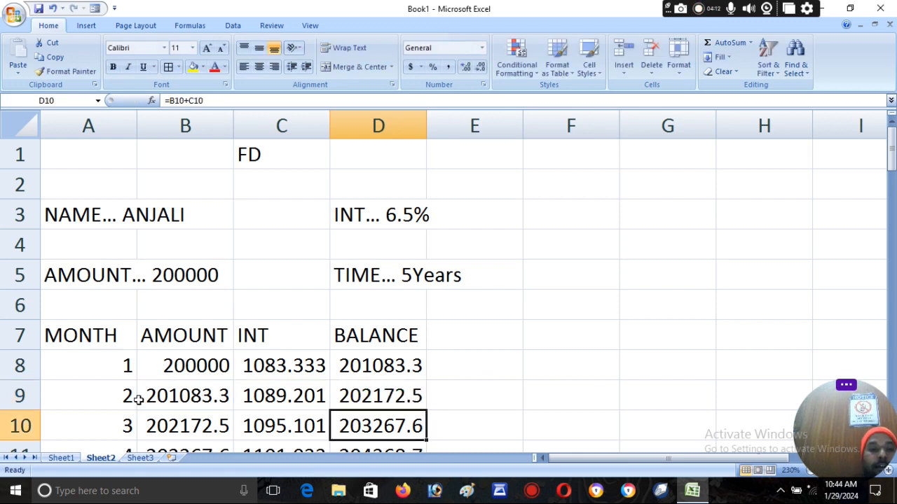
- Examine the total interest formula in C68 and the subtraction formula in D70, and return to the top of the sheet
drag(891, 151, 891, 403)
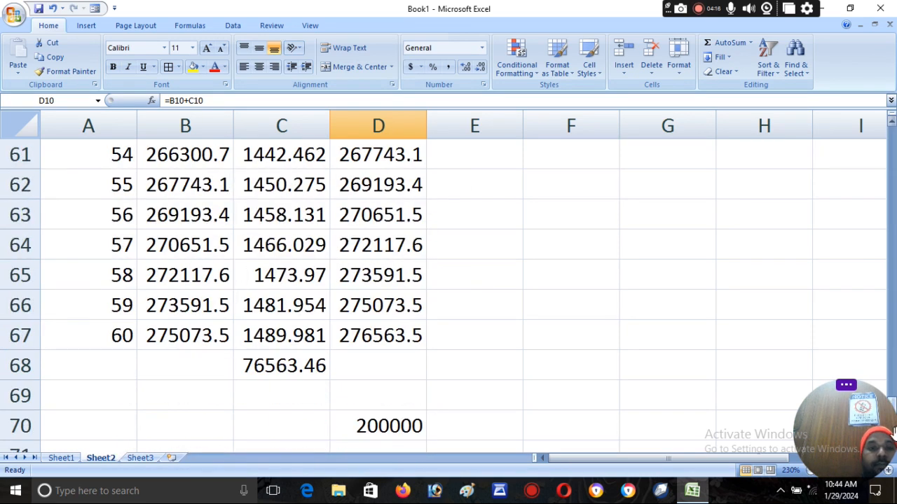
click(276, 364)
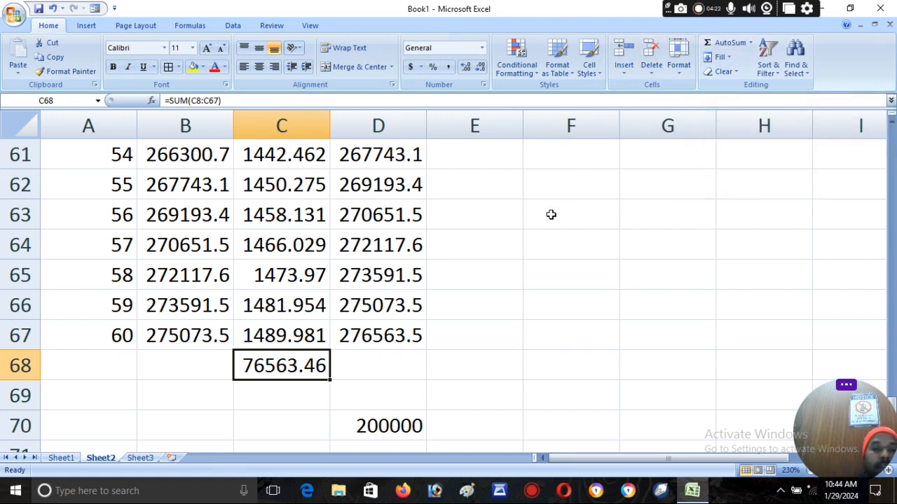
click(350, 423)
double_click(350, 423)
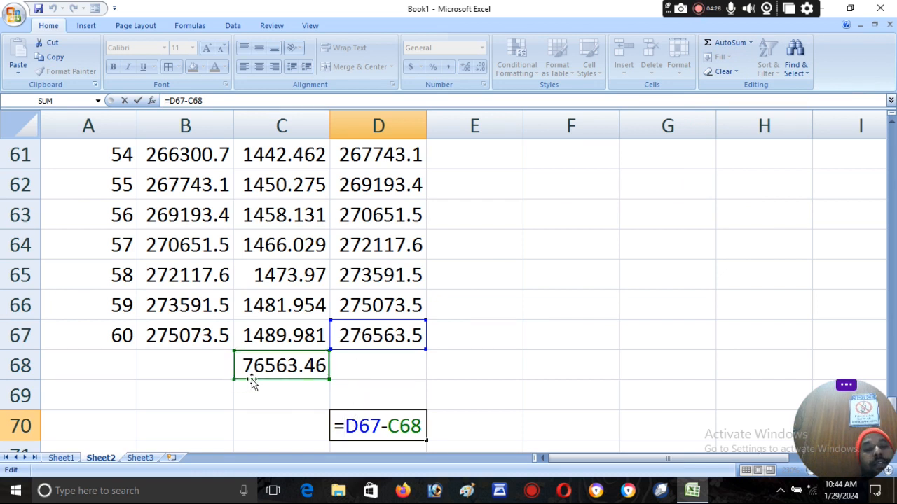
key(Return)
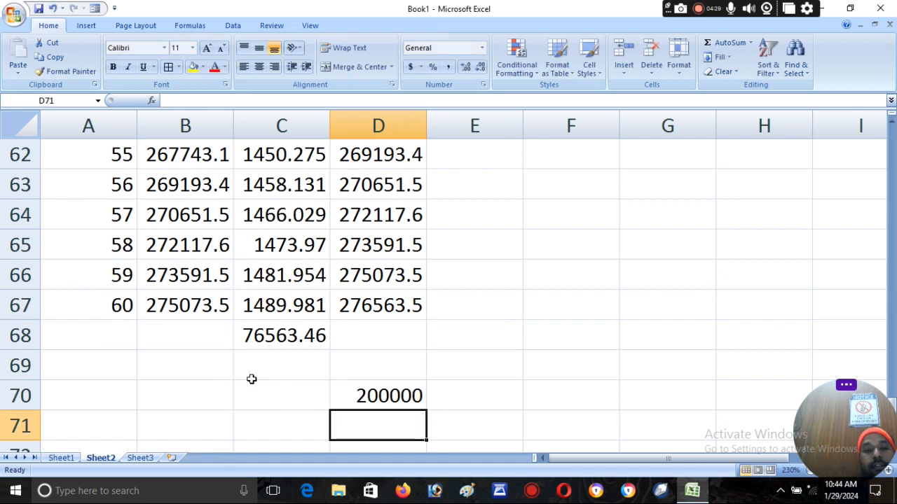
click(357, 395)
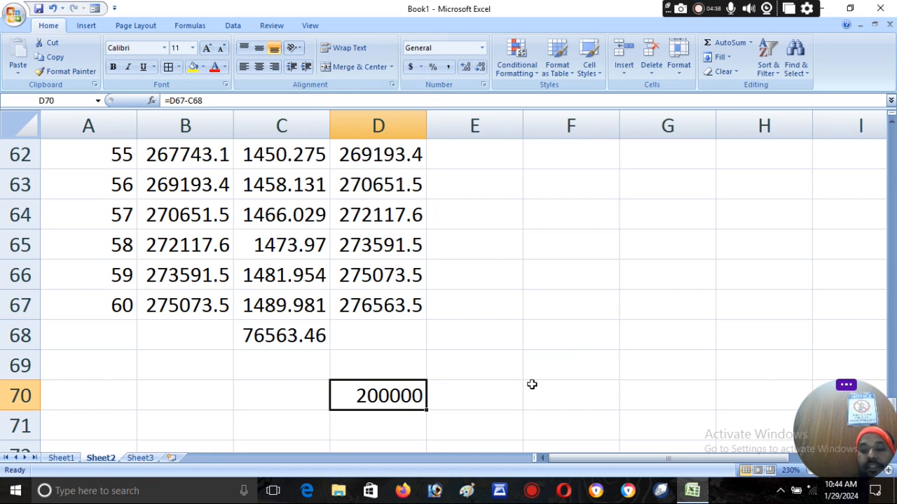
key(ctrl+Up)
key(ctrl+Up)
key(ctrl+Up)
key(ctrl+Up)
key(ctrl+Up)
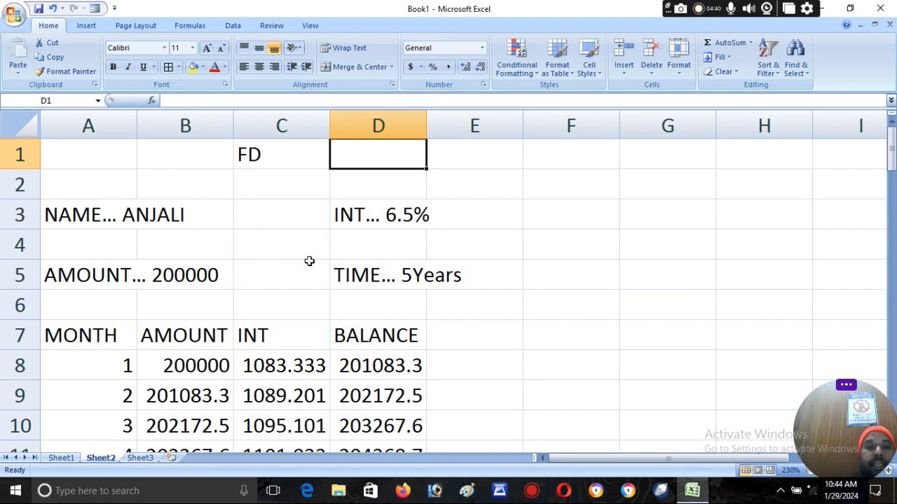